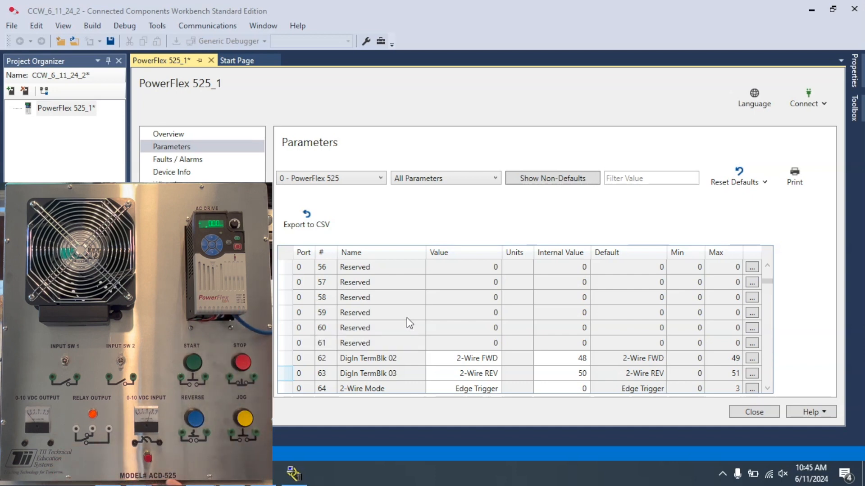
scroll(402, 313, "up", 5)
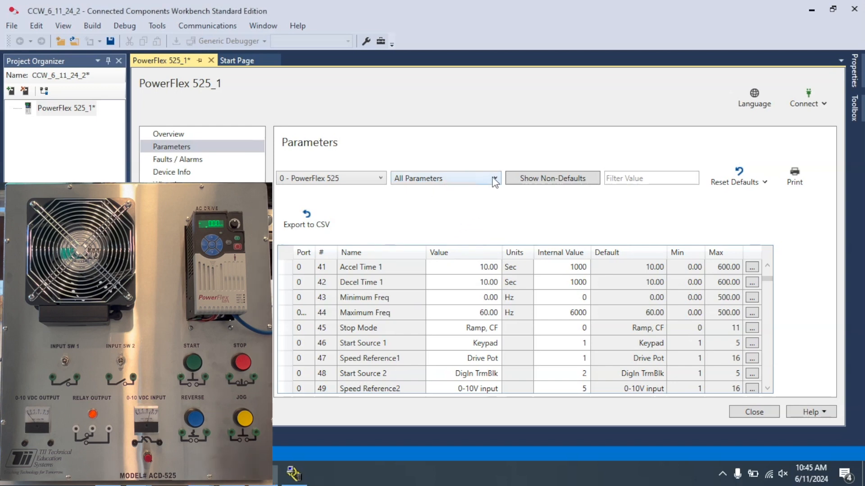
scroll(475, 193, "down", 5)
- In the Basic Program group, change Start Source 1 from Keypad to DigIn TrmBlk
left_click(477, 178)
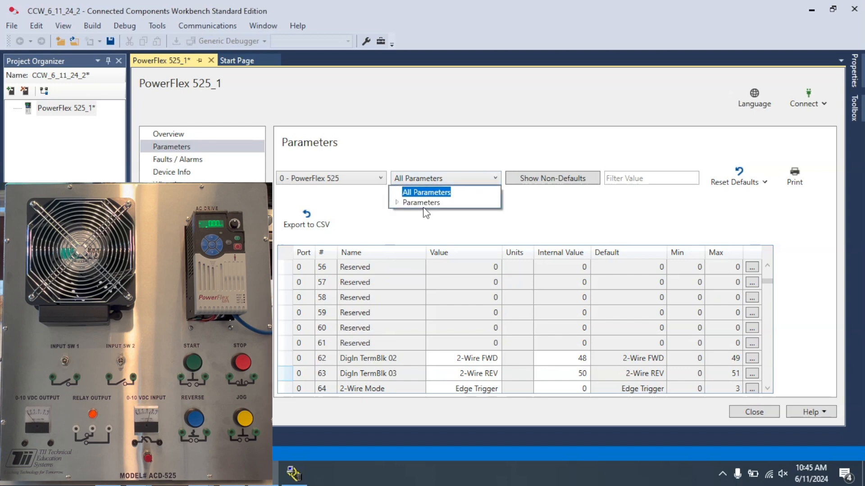
left_click(398, 203)
left_click(429, 223)
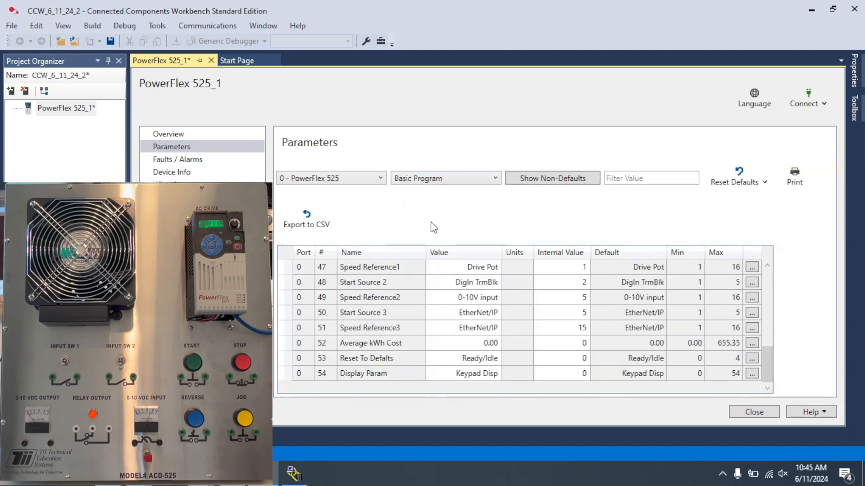
scroll(390, 310, "up", 3)
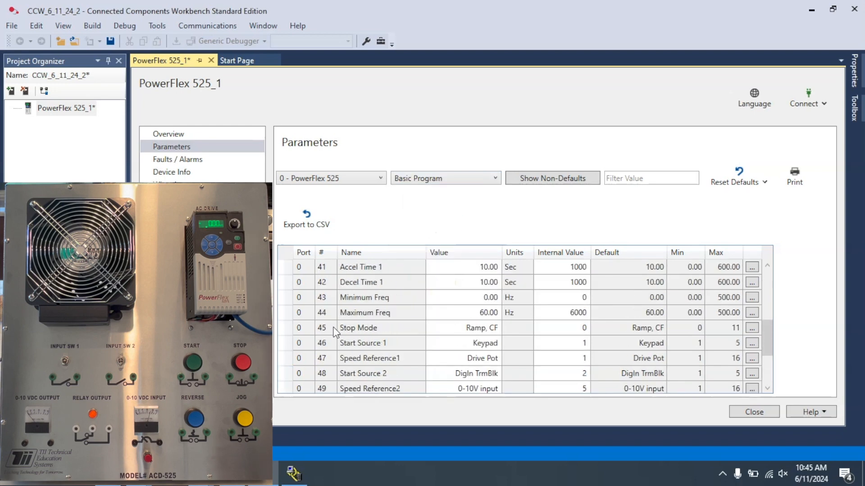
left_click(489, 347)
left_click(480, 368)
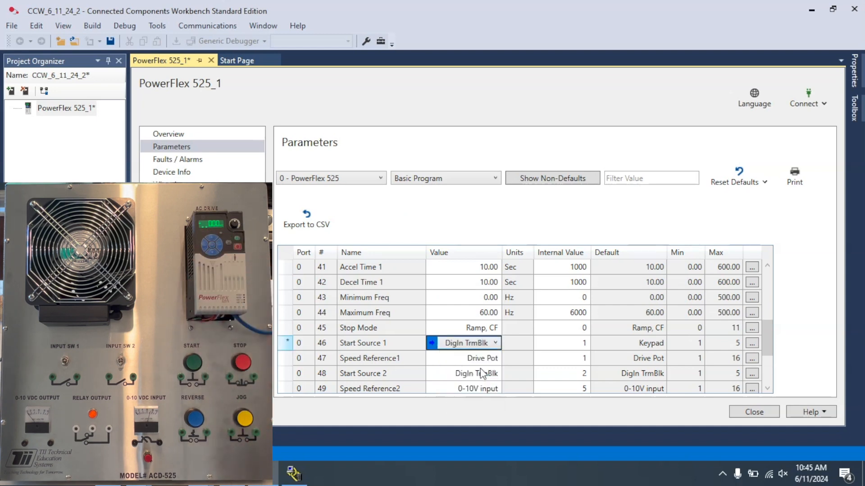
left_click(478, 360)
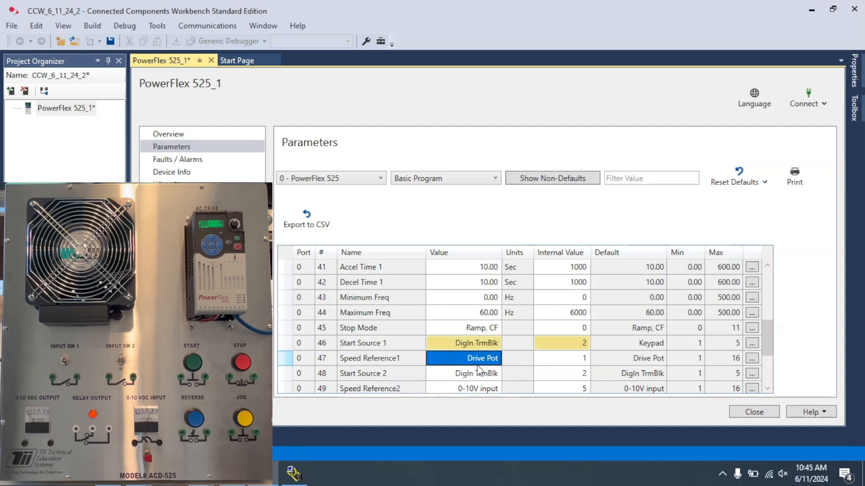
mouse_move(561, 344)
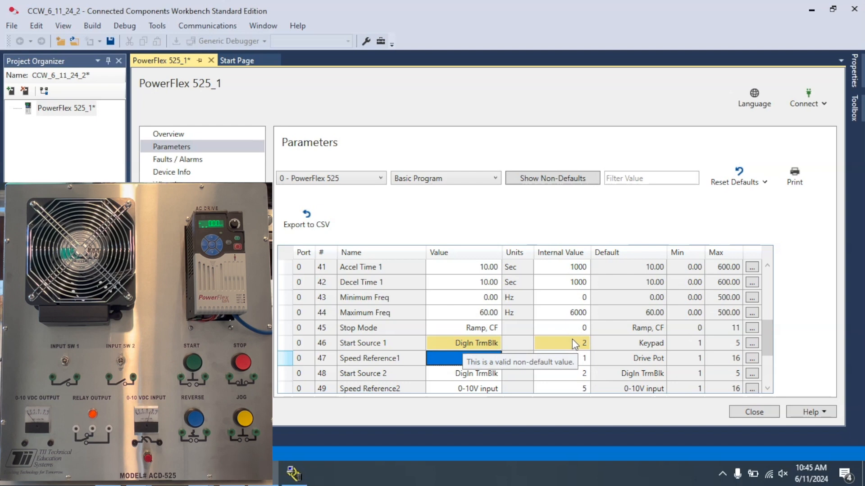
- In the Terminals group, set DigIn TermBlk 02 to 3-Wire Start
left_click(483, 180)
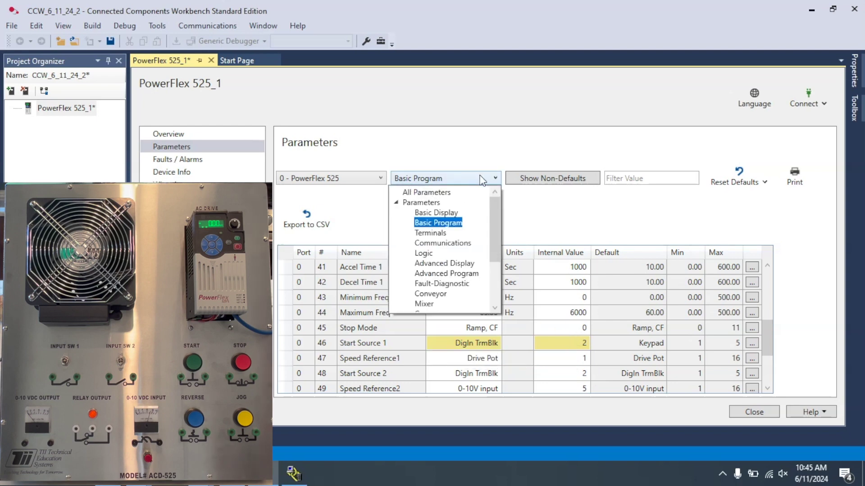
left_click(430, 234)
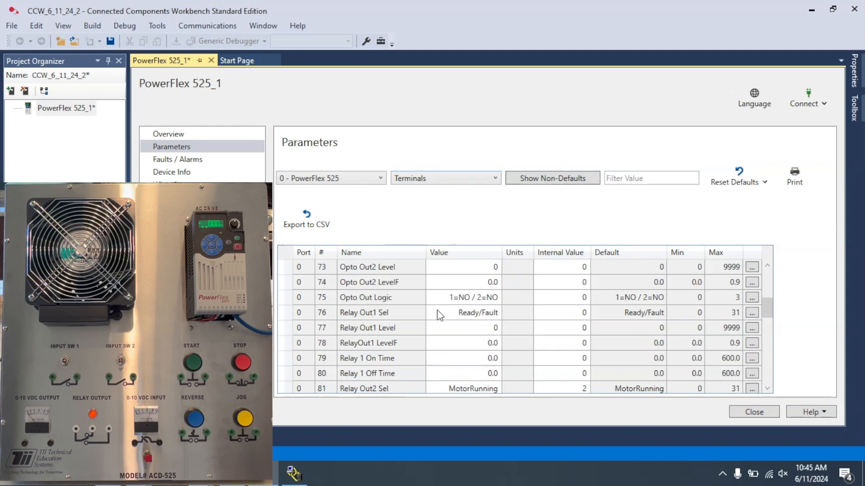
scroll(438, 314, "up", 4)
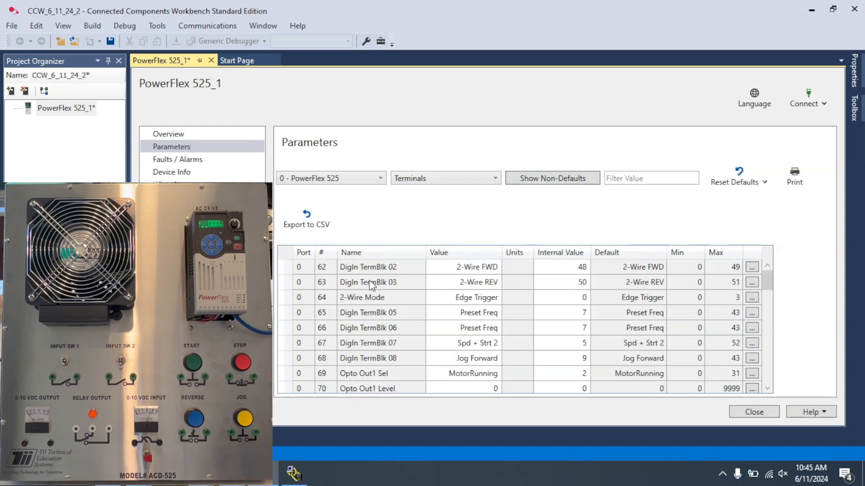
left_click(487, 269)
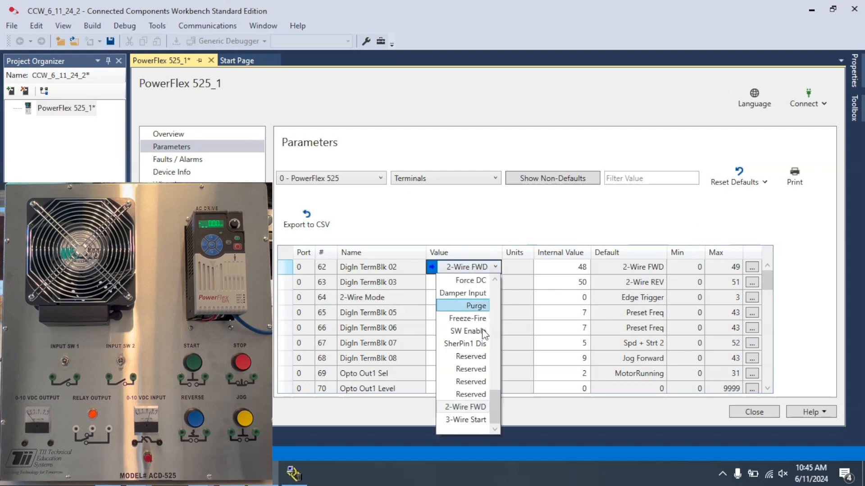
left_click(470, 420)
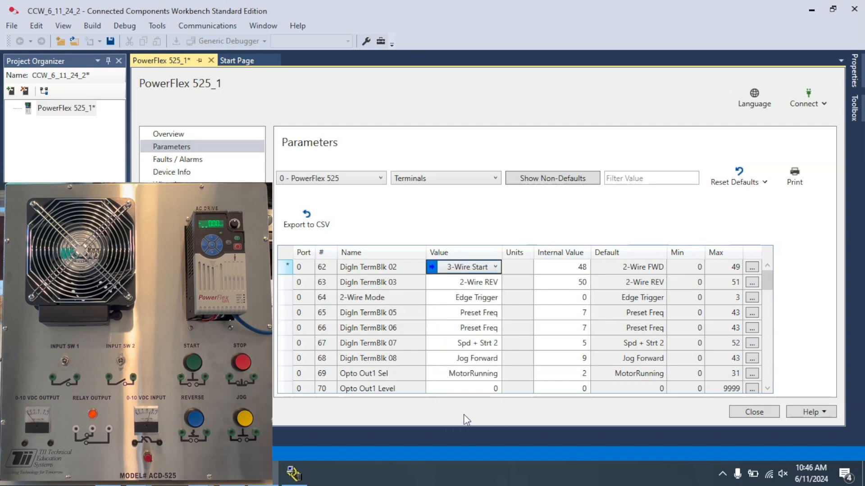
key("Return")
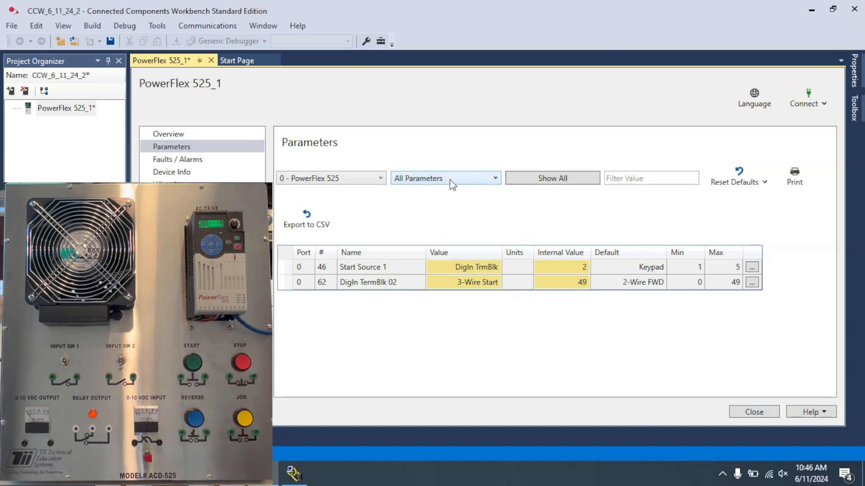
- Show all Terminals parameters and set DigIn TermBlk 03 to 3-Wire Dir
left_click(572, 180)
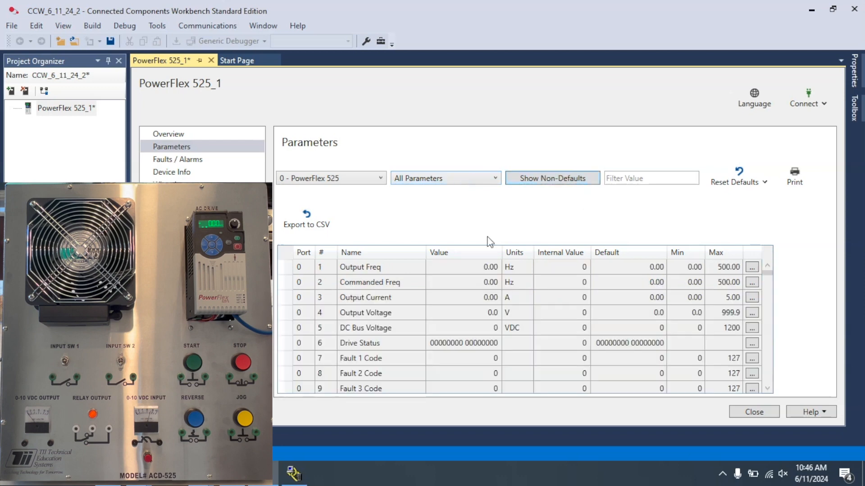
left_click(478, 185)
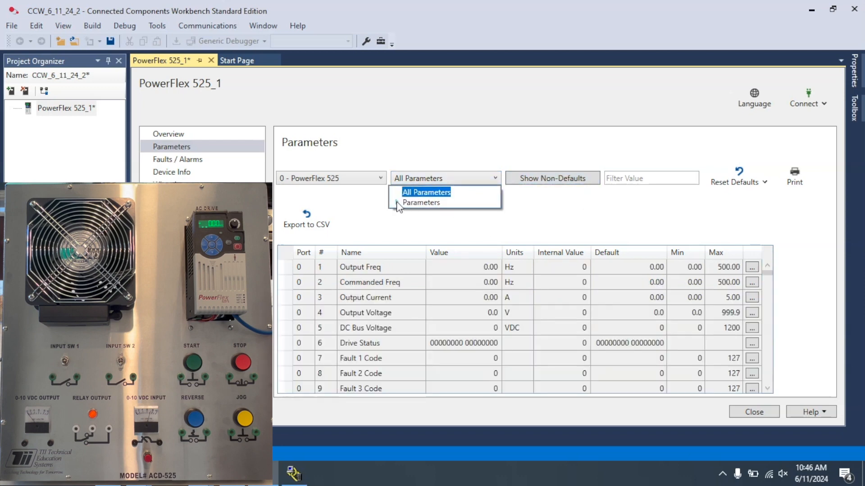
left_click(397, 202)
left_click(436, 236)
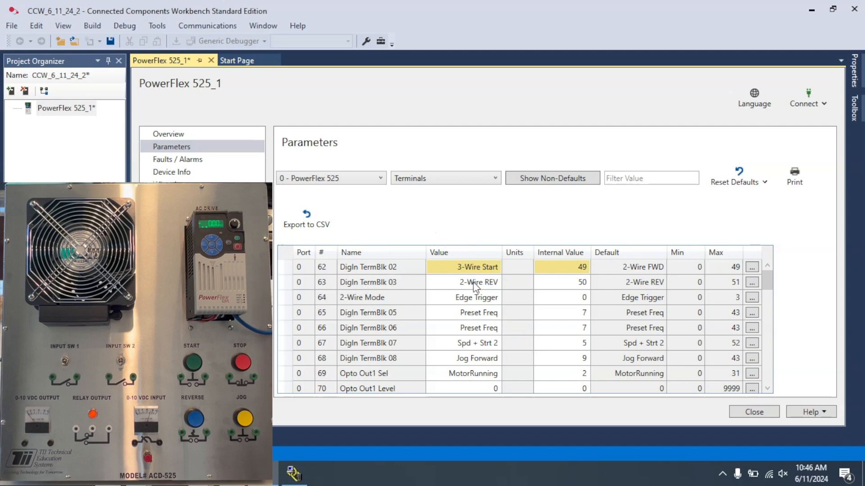
left_click(490, 284)
left_click(467, 434)
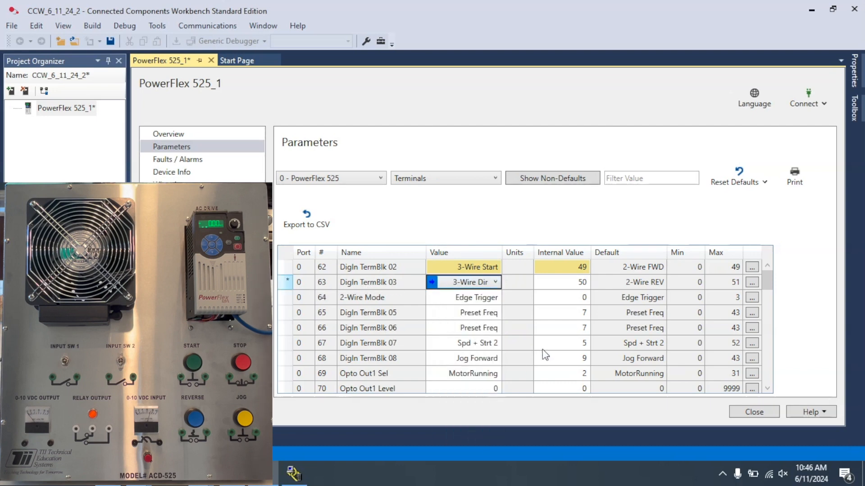
key("Return")
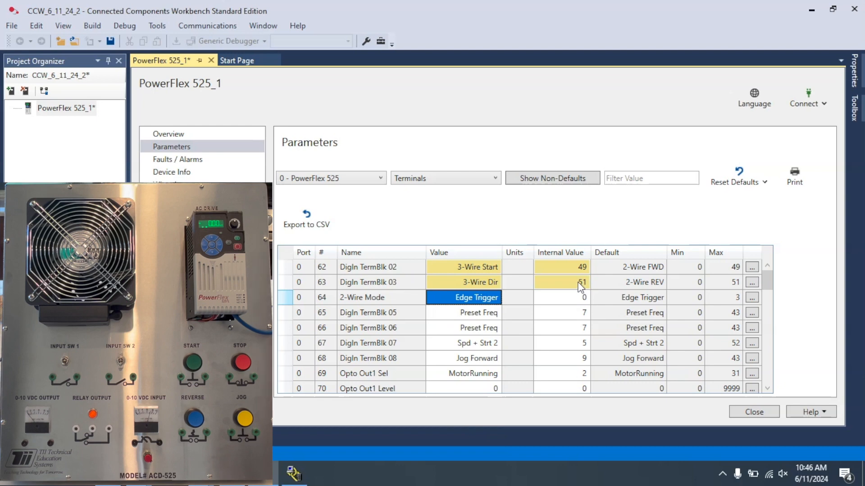
- Start downloading the changed parameters to the PowerFlex 525 drive via Connect > Download
left_click(813, 104)
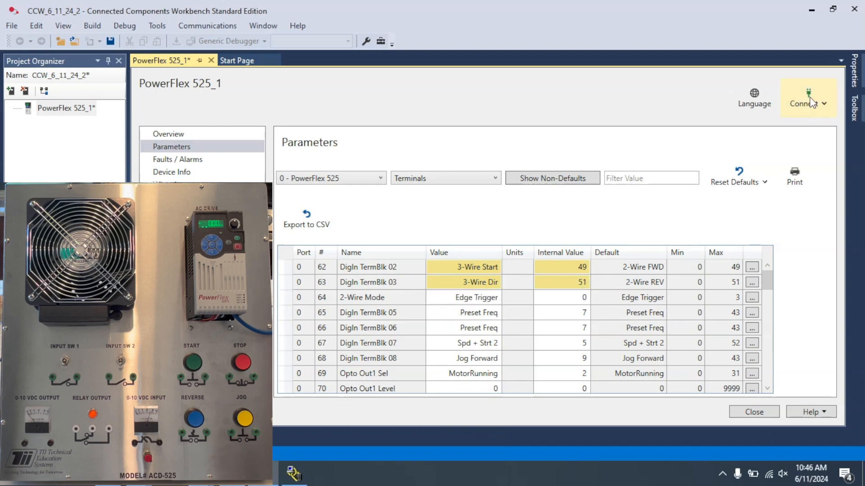
left_click(786, 155)
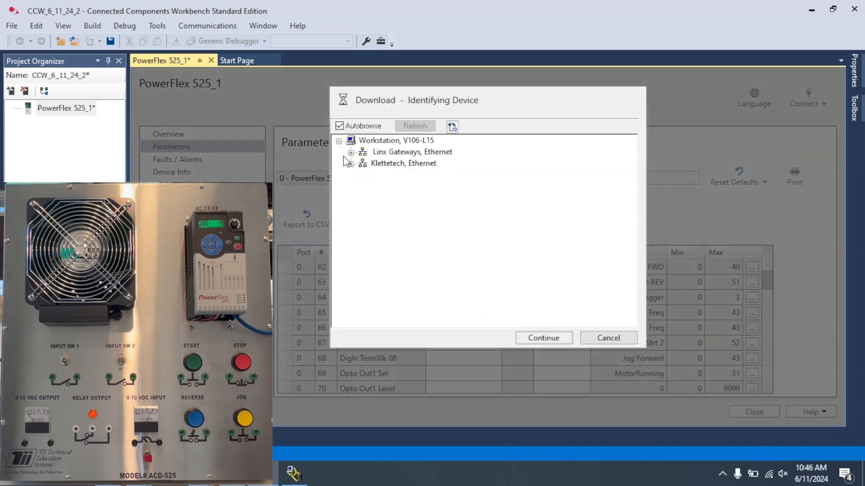